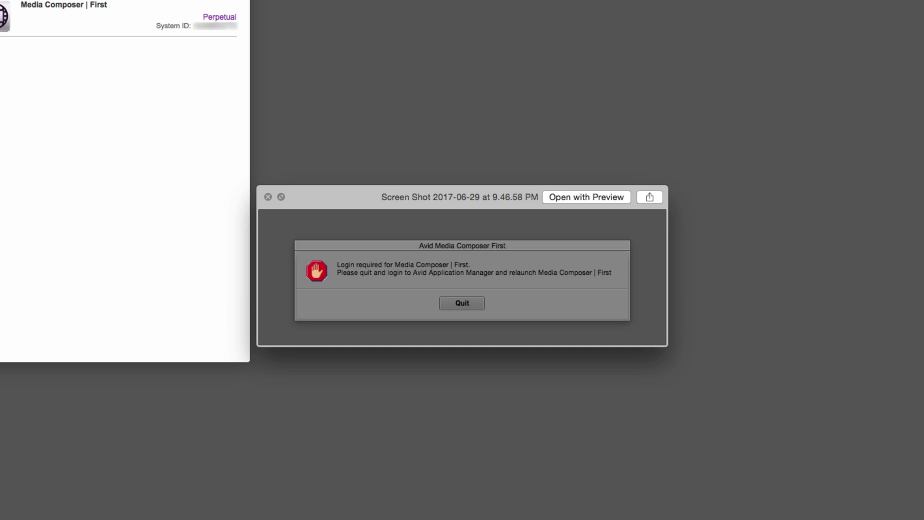
# Step: Close the Quick Look preview of the login-required error screenshot
pyautogui.press('space')
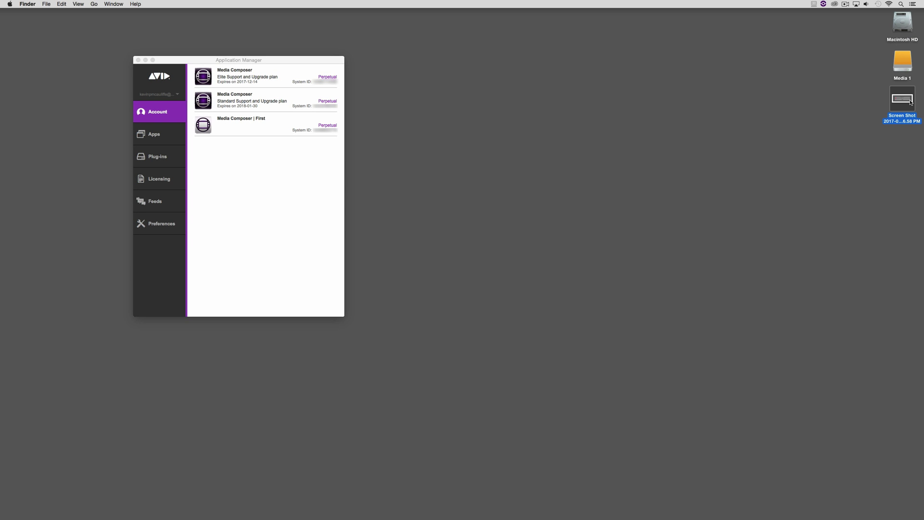
pyautogui.press('super+Tab')
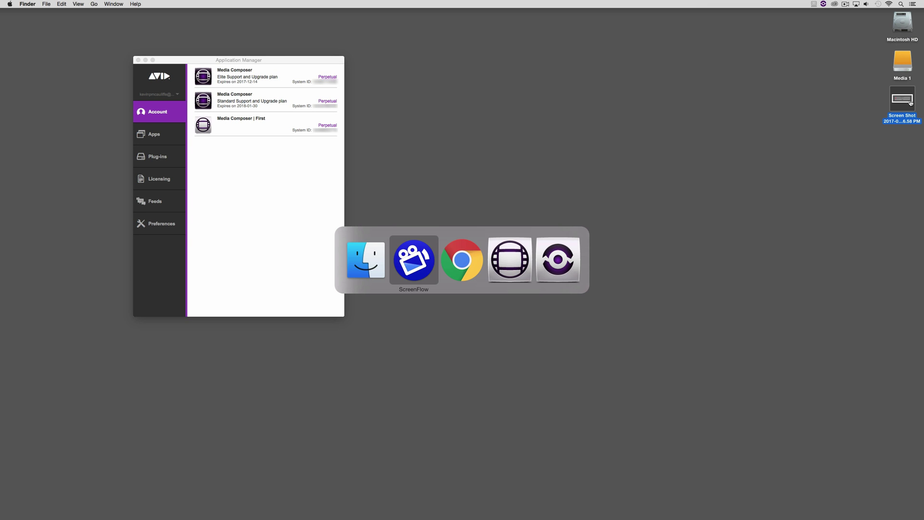
pyautogui.press('super+Tab')
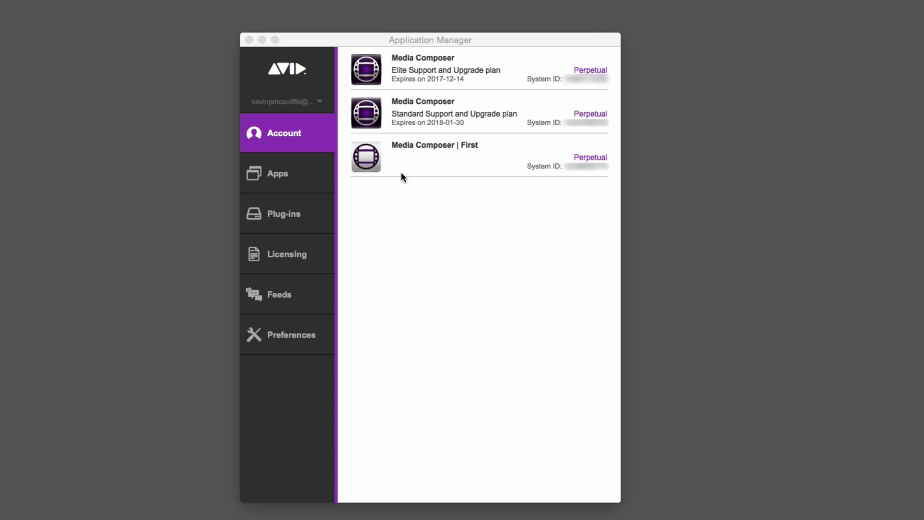
# Step: Review the installed Apps, Plug-ins and Preferences pages in Avid Application Manager
pyautogui.click(278, 167)
pyautogui.click(295, 180)
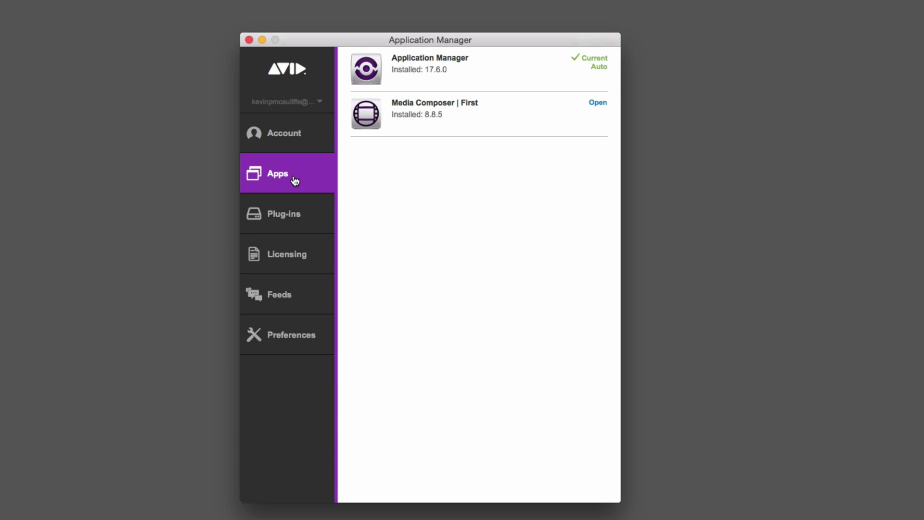
pyautogui.click(305, 224)
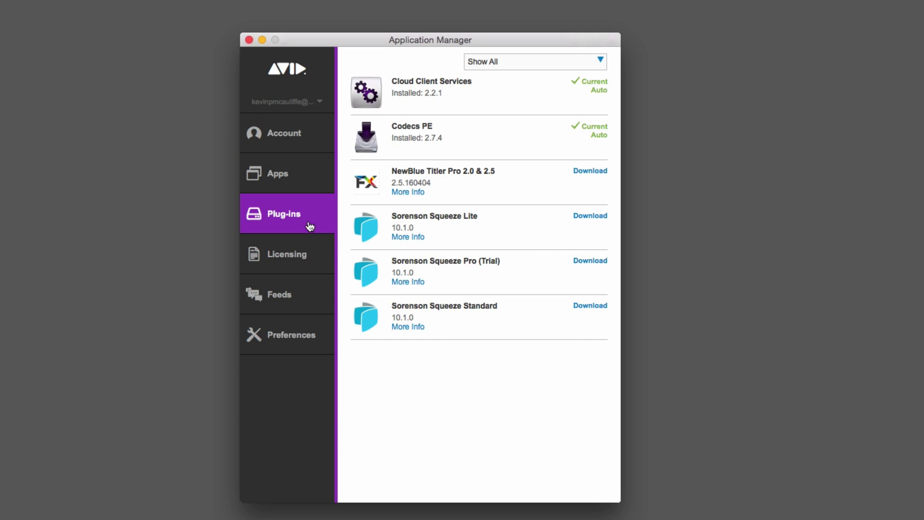
pyautogui.click(323, 327)
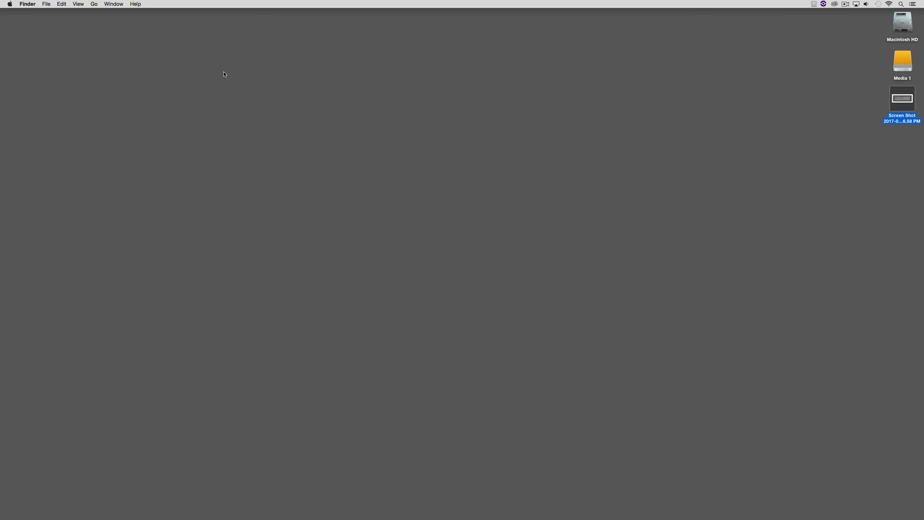
# Step: Open the Media 1 drive from the desktop in Finder
pyautogui.doubleClick(905, 57)
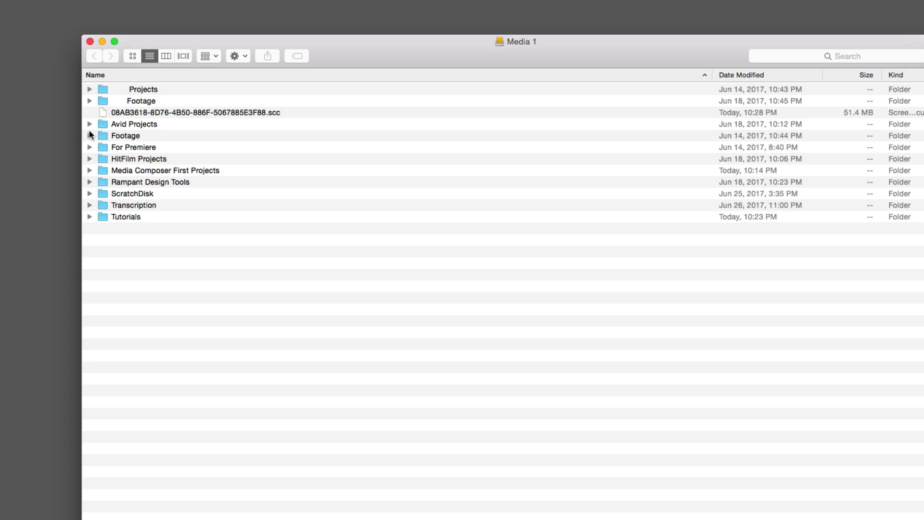
# Step: Inspect the Media Composer First Projects folder and its user subfolder, then return to Media 1
pyautogui.doubleClick(153, 170)
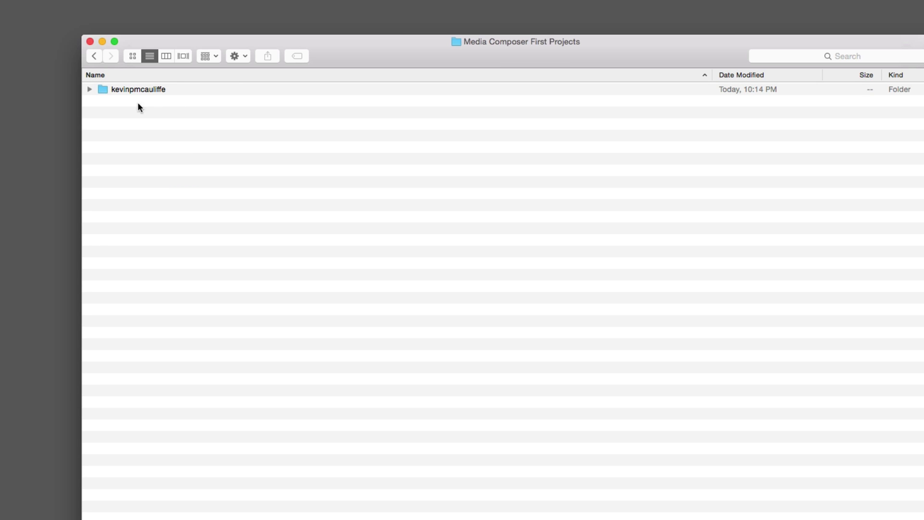
pyautogui.click(89, 89)
pyautogui.click(94, 56)
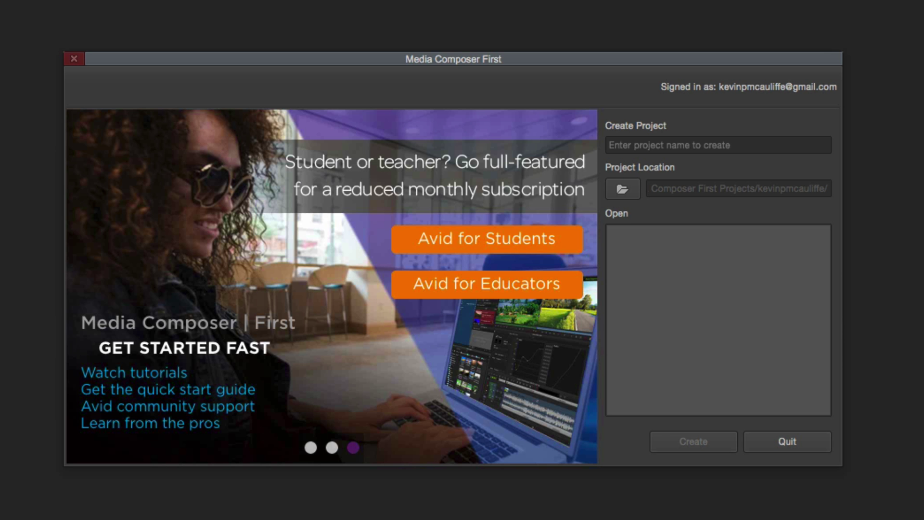
# Step: Name the new project 'Our First Project' and browse for its save location
pyautogui.click(766, 149)
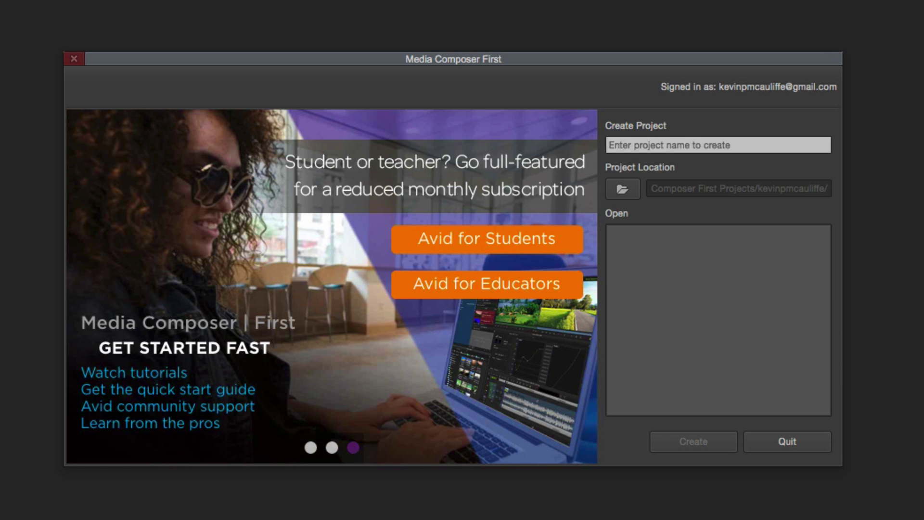
pyautogui.write('Our F')
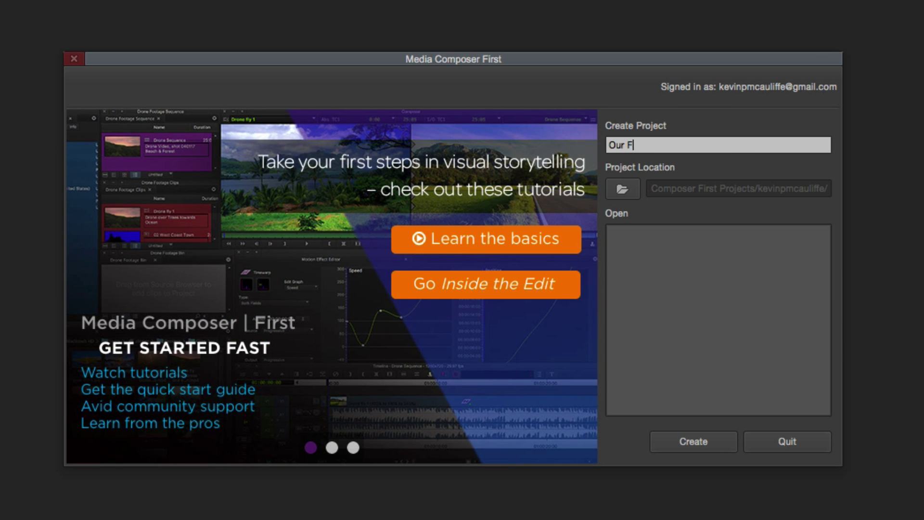
pyautogui.write('irst Project')
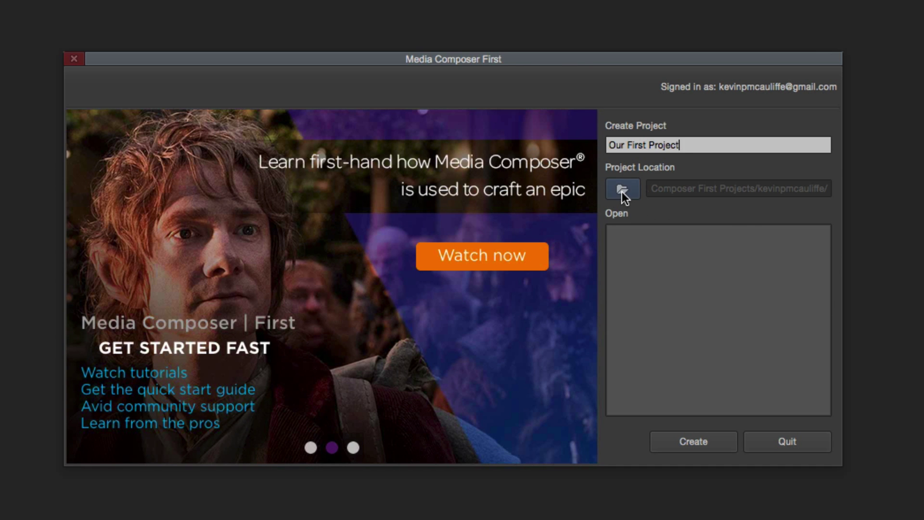
pyautogui.click(622, 191)
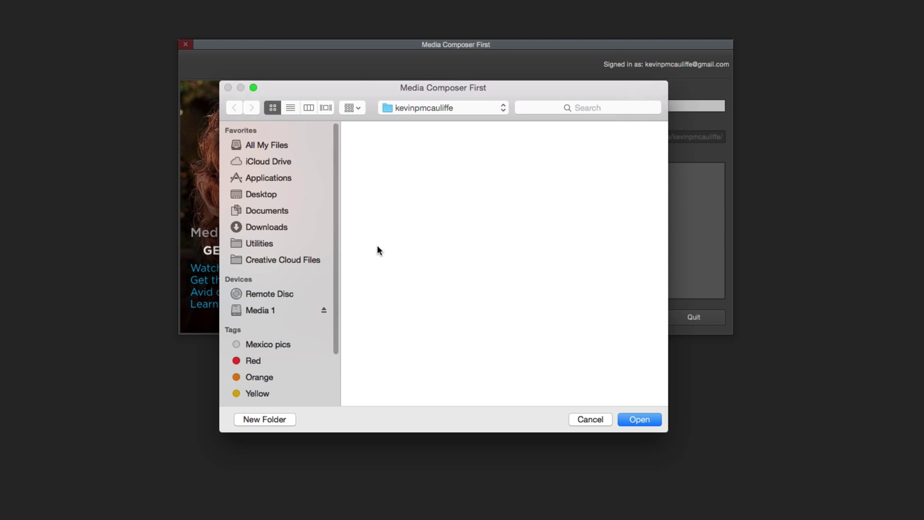
# Step: Set the project location to Media Composer First Projects on Media 1 and create the project
pyautogui.click(466, 108)
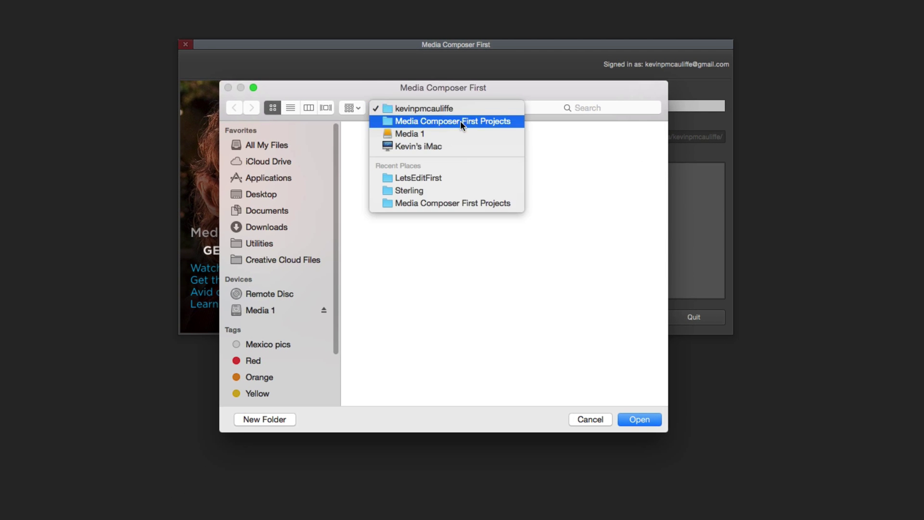
pyautogui.click(431, 121)
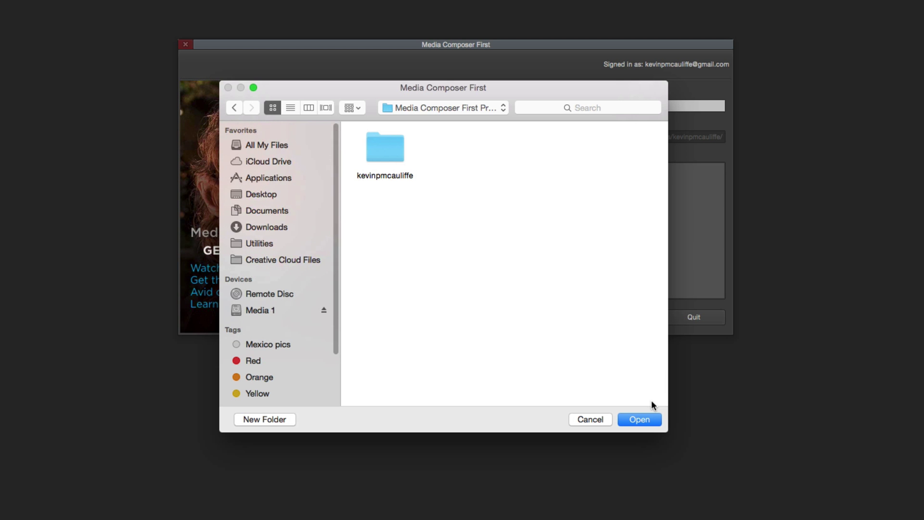
pyautogui.click(639, 420)
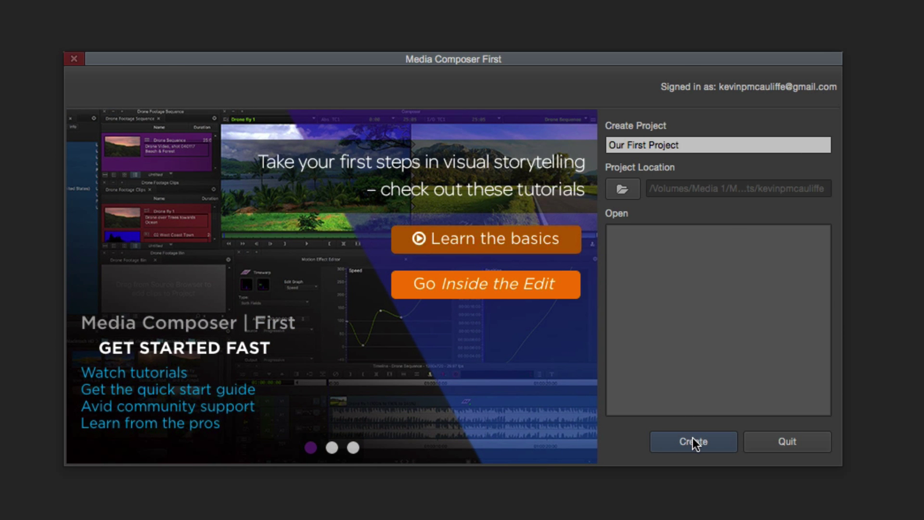
pyautogui.click(693, 441)
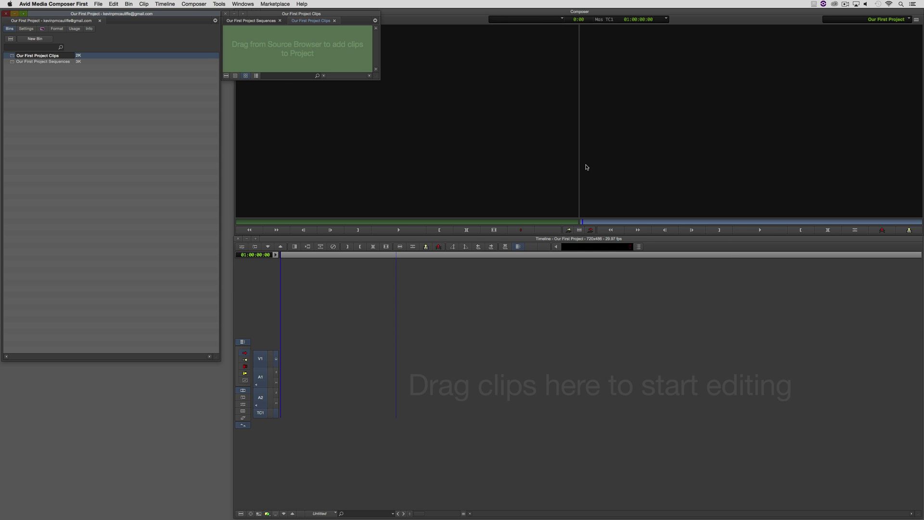
# Step: Close the floating Our First Project Clips bin window
pyautogui.click(225, 14)
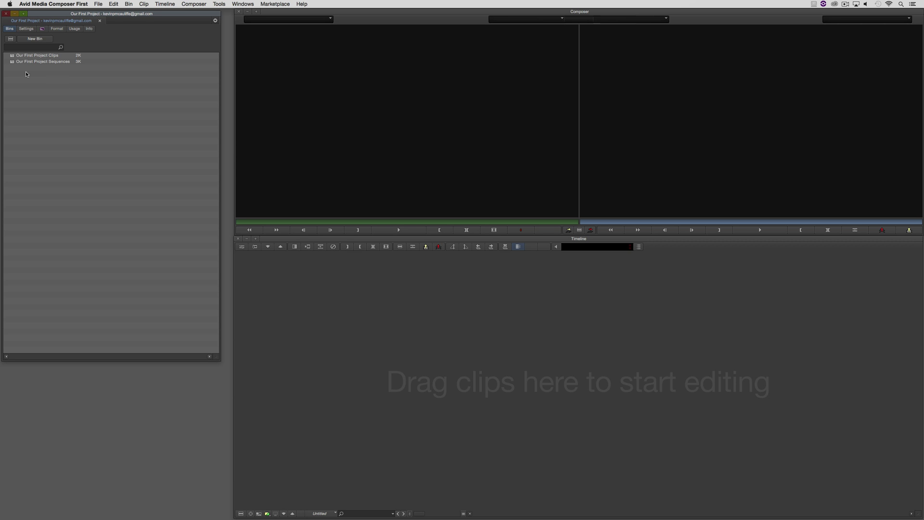
pyautogui.doubleClick(11, 63)
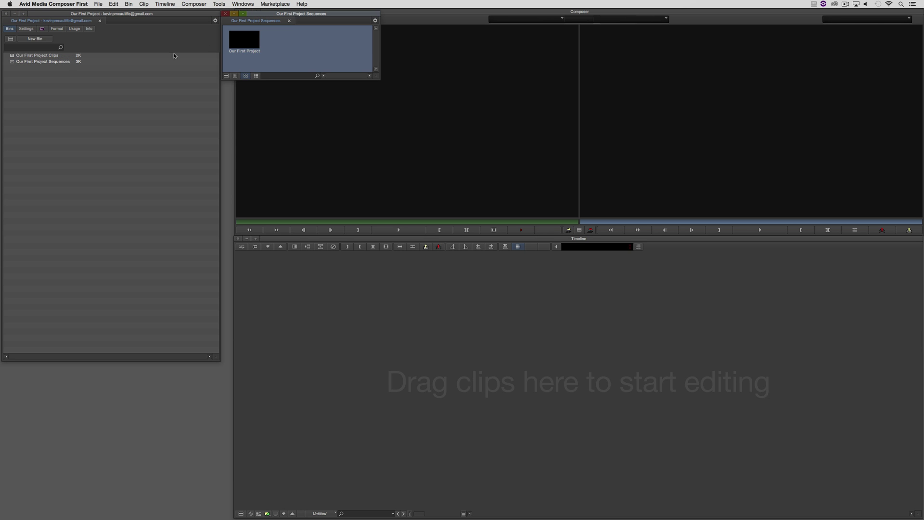
pyautogui.moveTo(260, 14); pyautogui.dragTo(63, 342)
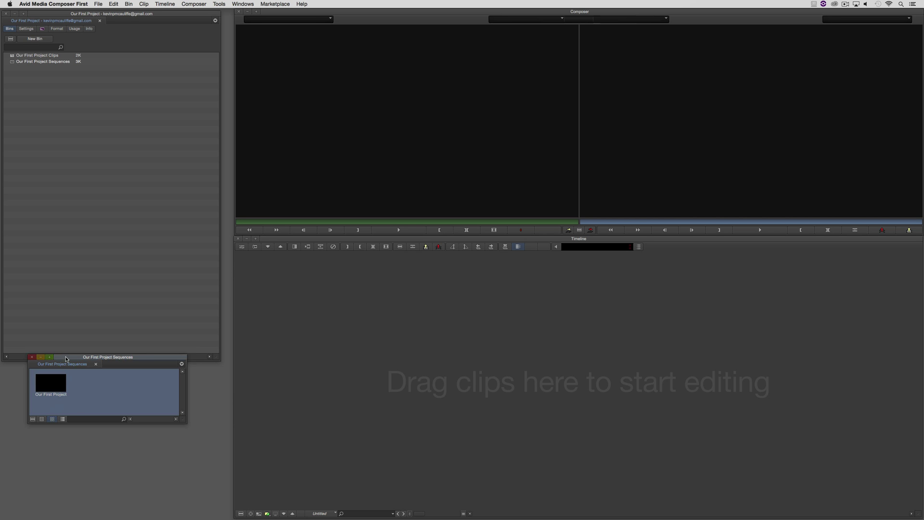
pyautogui.moveTo(64, 357); pyautogui.dragTo(64, 374)
# Step: Close the Sequences bin window and add three new bins to the project
pyautogui.click(32, 374)
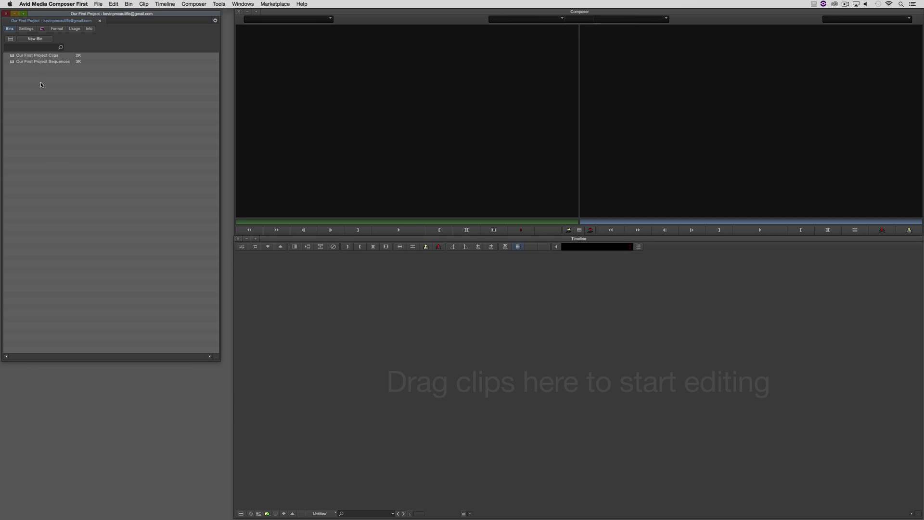
pyautogui.click(35, 39)
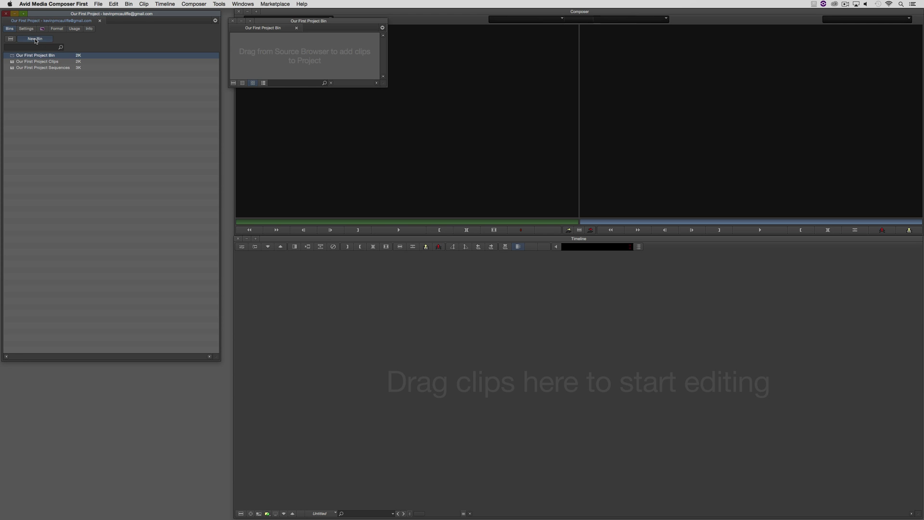
pyautogui.click(36, 39)
pyautogui.click(35, 39)
# Step: Cancel the upgrade prompt from a sixth-bin attempt and close the new bin windows
pyautogui.click(35, 39)
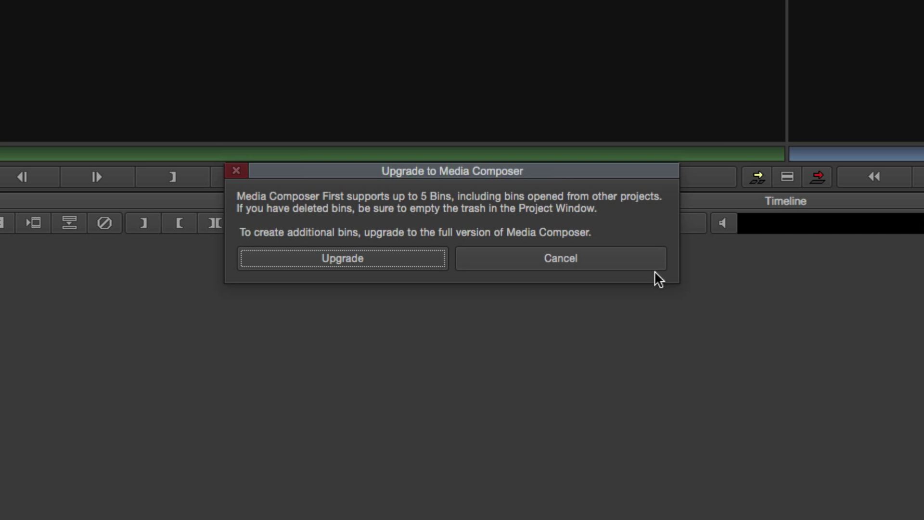
pyautogui.click(545, 258)
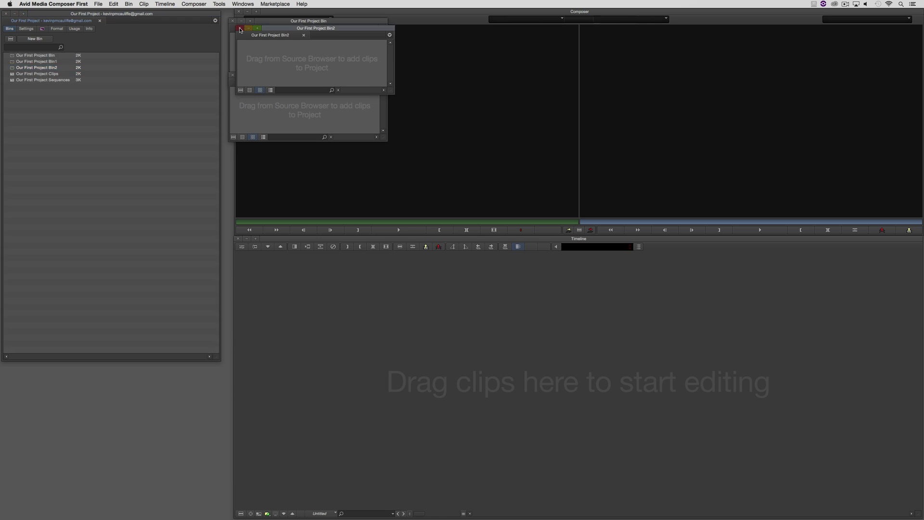
pyautogui.click(240, 28)
pyautogui.click(233, 22)
pyautogui.click(233, 76)
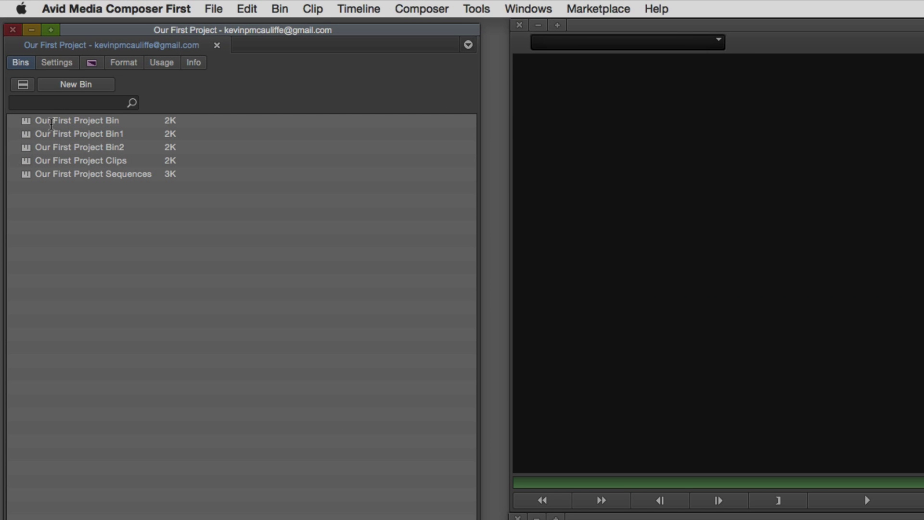
# Step: View the project's Settings list, then its Effects palette of filters and presets
pyautogui.click(64, 66)
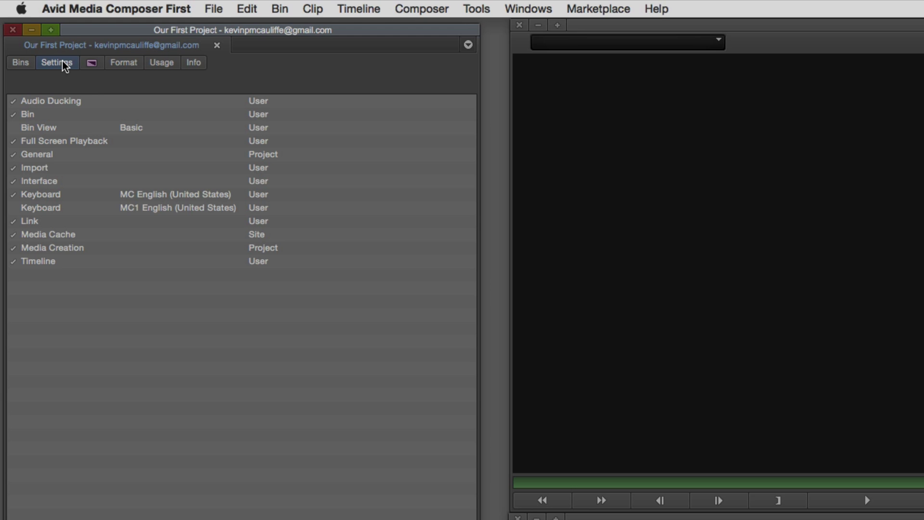
pyautogui.click(92, 65)
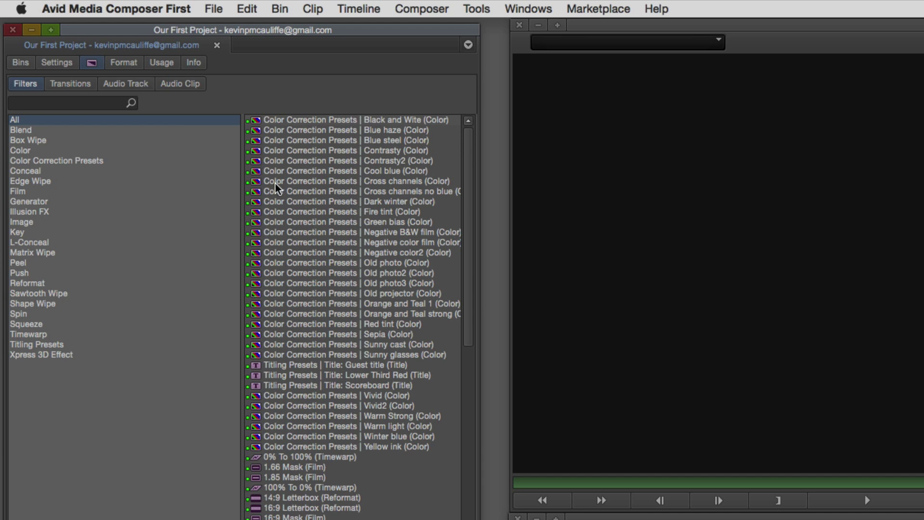
# Step: Review the Format (720x486, 29.97 fps), Usage and Info details, then return to the bin list
pyautogui.click(130, 67)
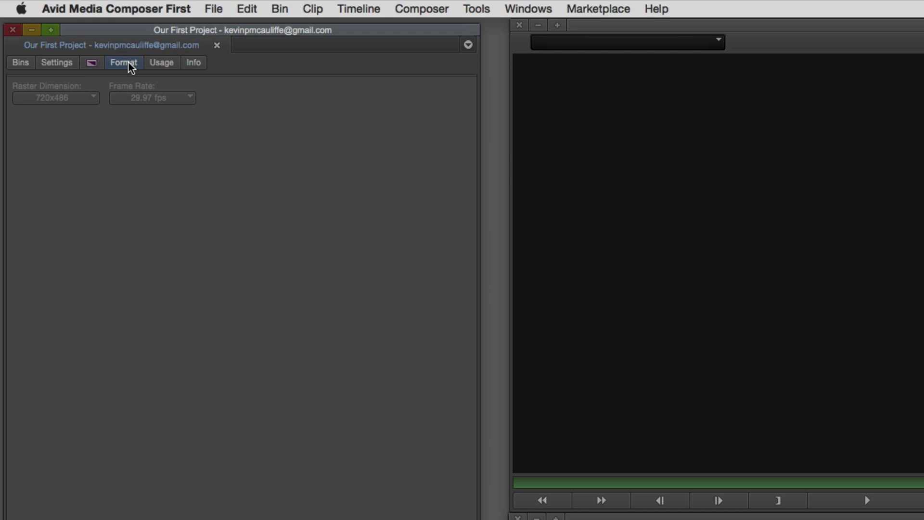
pyautogui.click(166, 64)
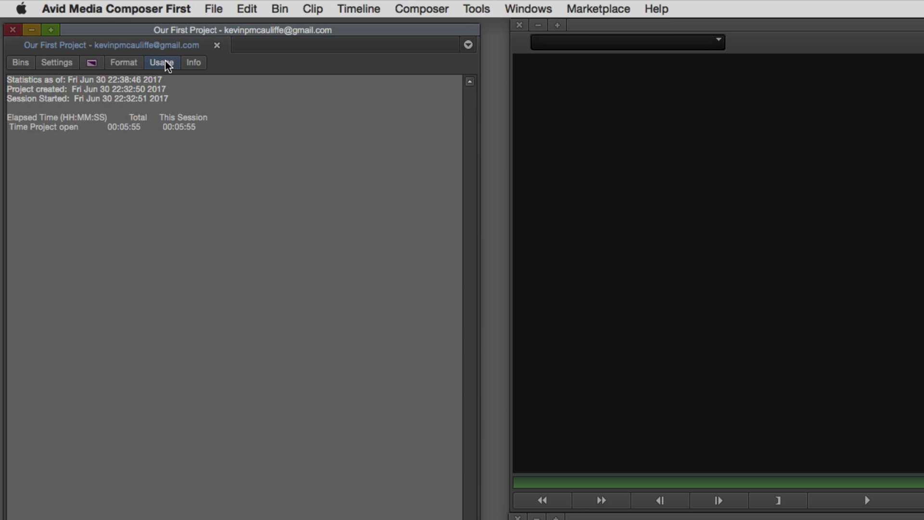
pyautogui.click(193, 64)
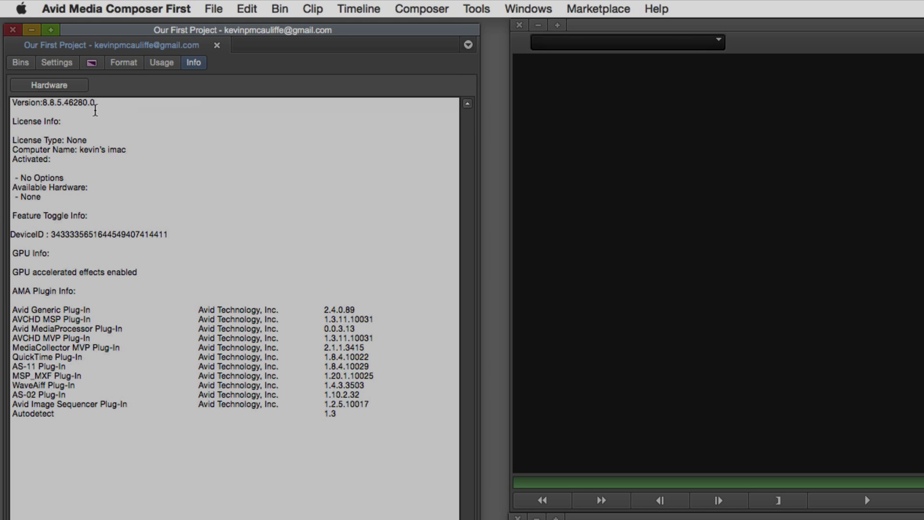
pyautogui.click(126, 64)
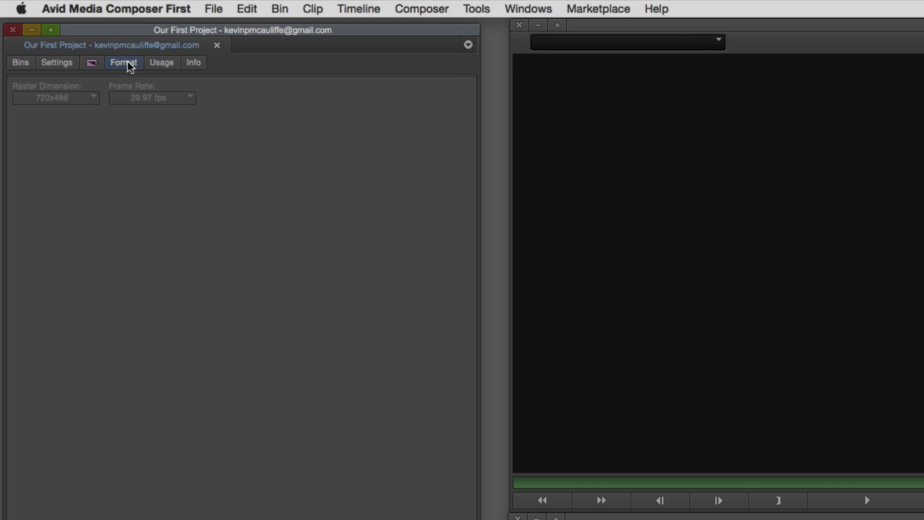
pyautogui.click(20, 64)
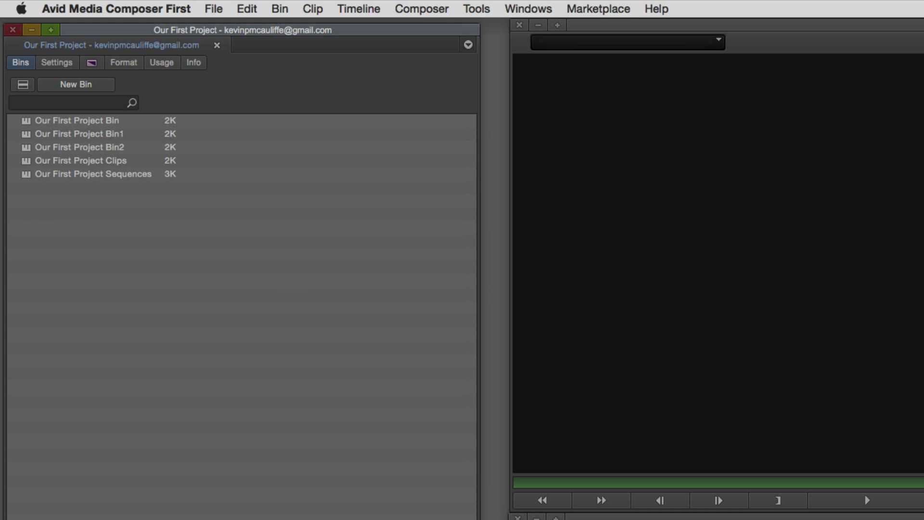